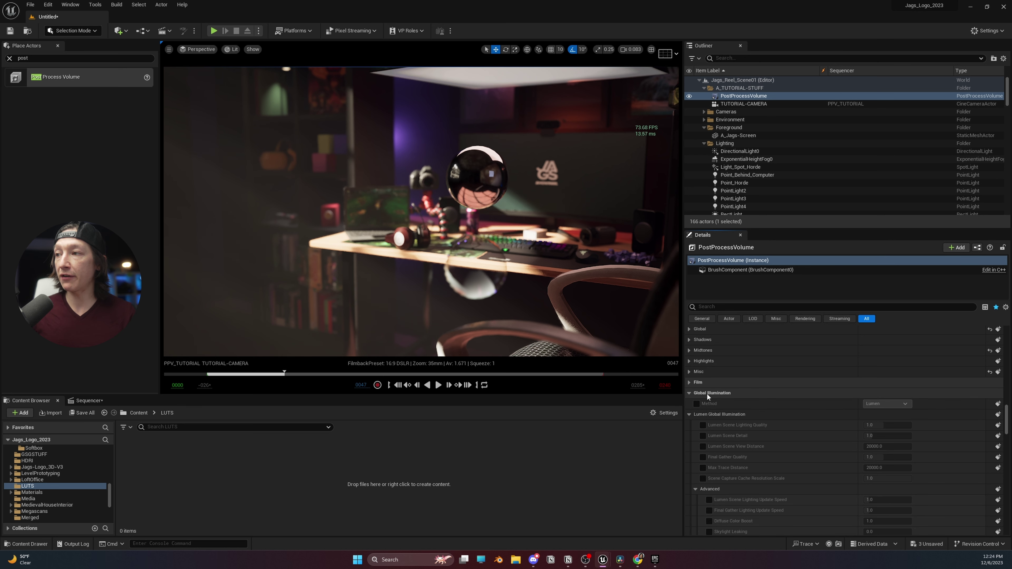
# Override the PostProcessVolume's Global Illumination method and set it to Standalone Ray Traced (Deprecated)
pyautogui.click(697, 403)
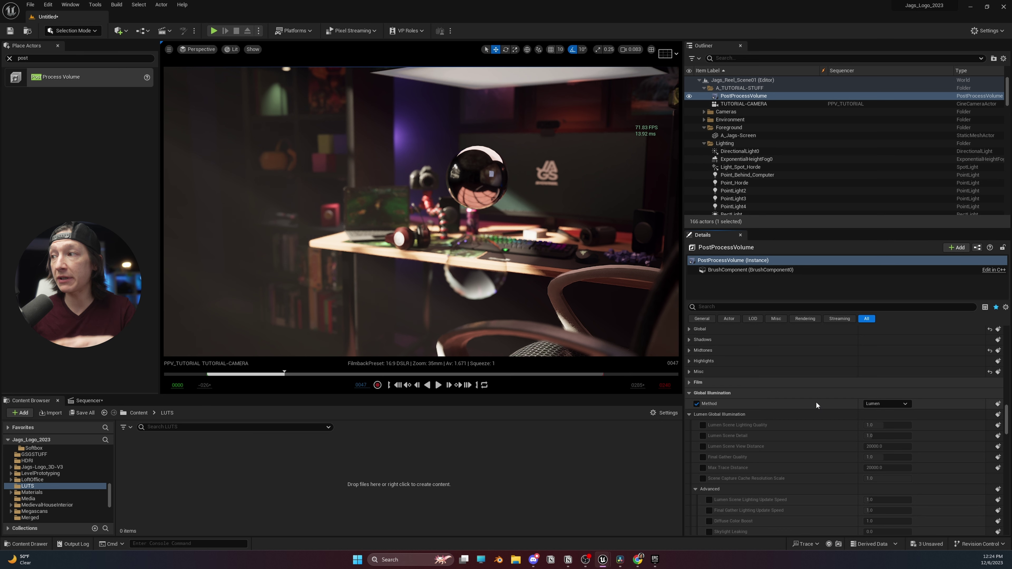
pyautogui.scroll(-2, 745, 352)
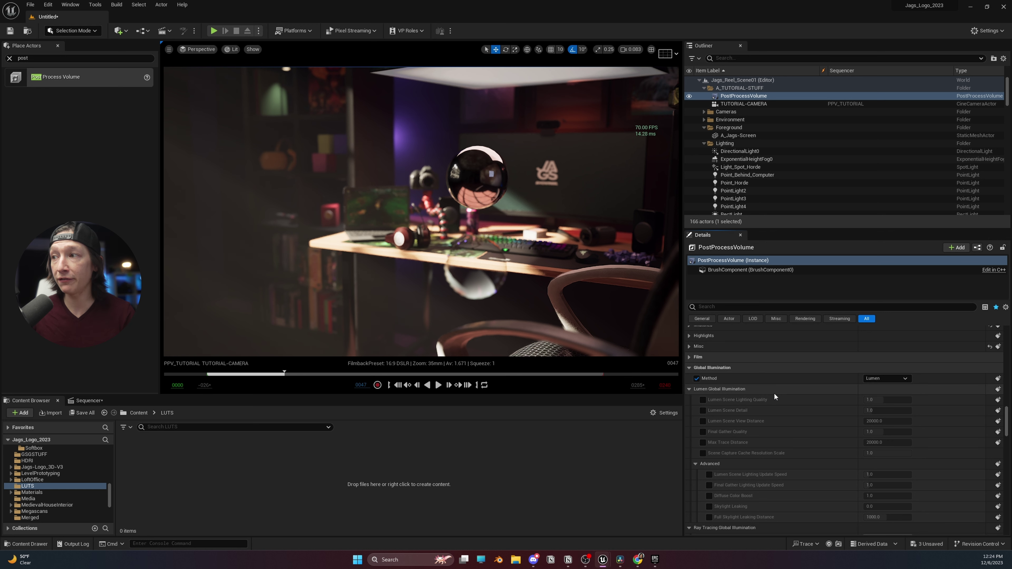
pyautogui.click(883, 379)
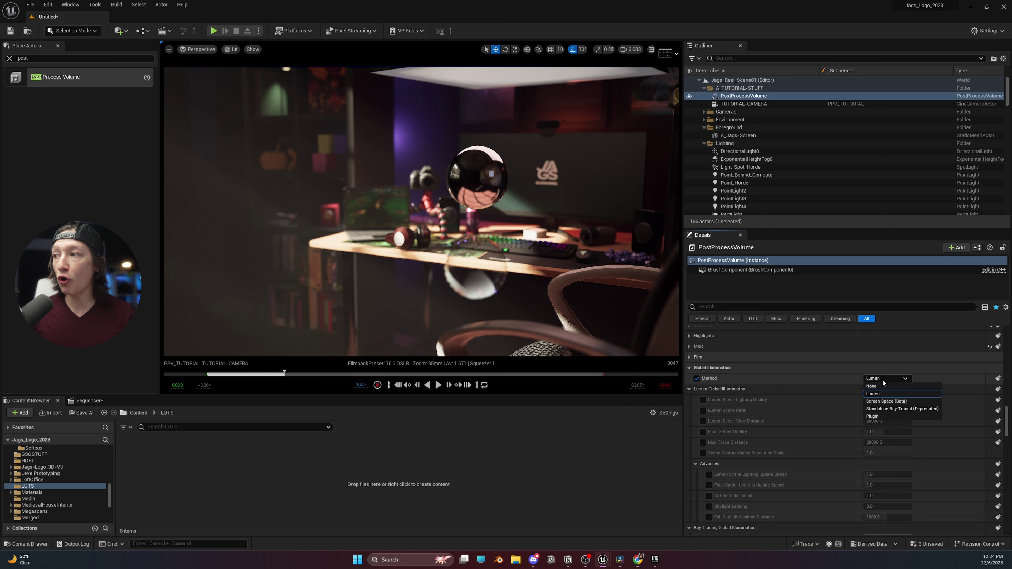
pyautogui.click(875, 410)
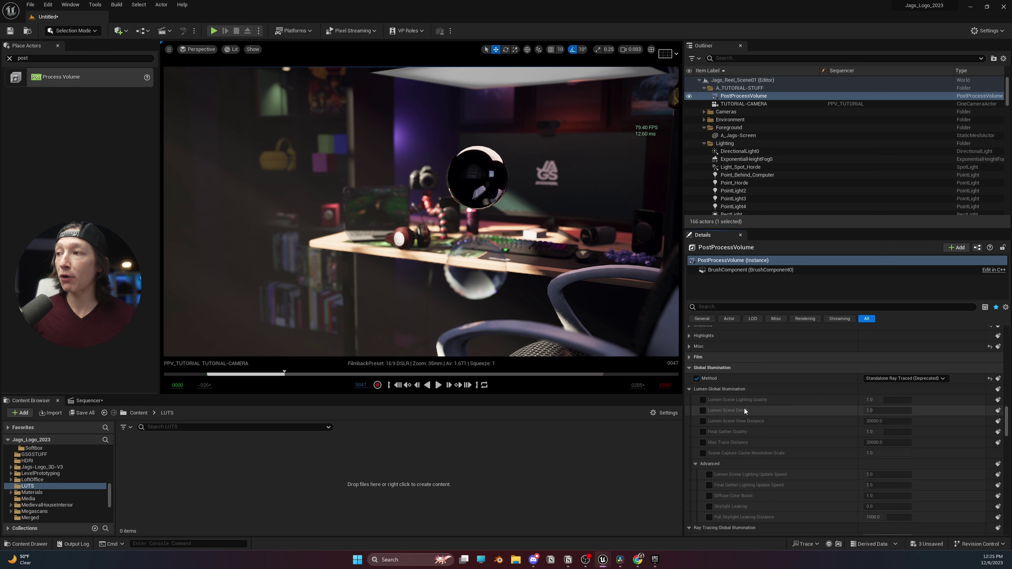
# Collapse the Lumen Global Illumination settings and set the Ray Tracing Global Illumination type to Brute Force
pyautogui.click(688, 390)
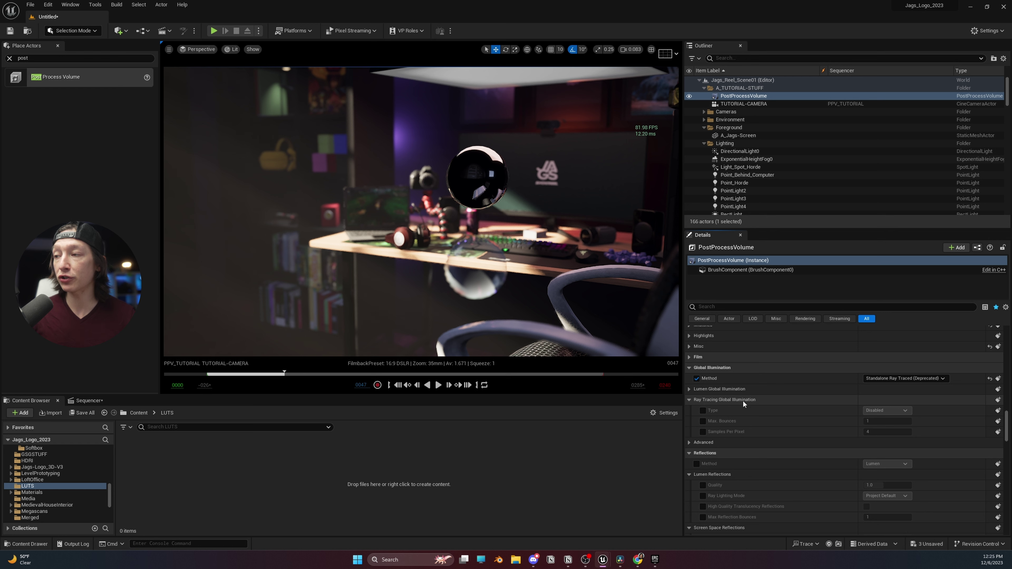
pyautogui.click(703, 410)
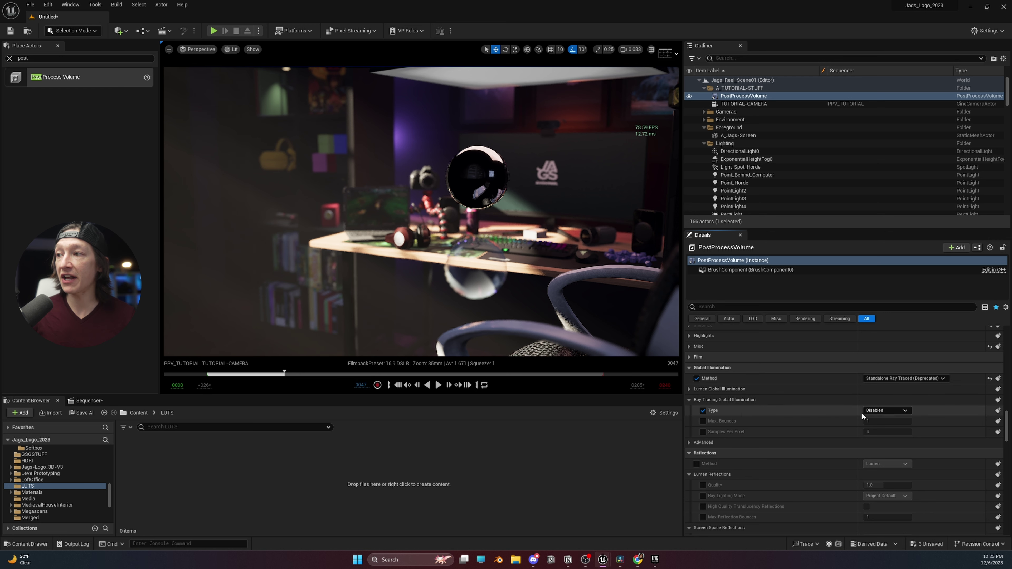
pyautogui.click(879, 412)
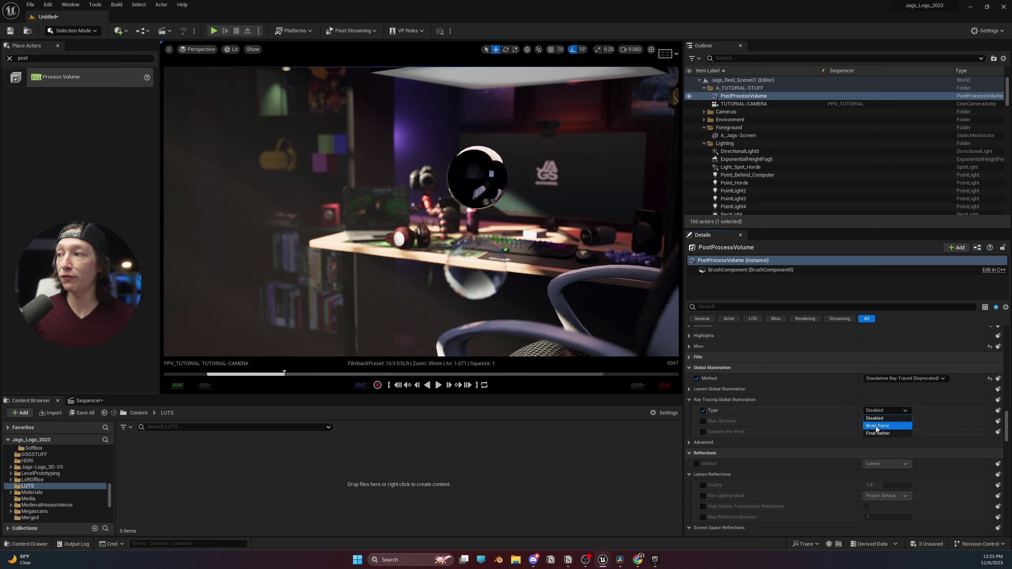
pyautogui.click(876, 425)
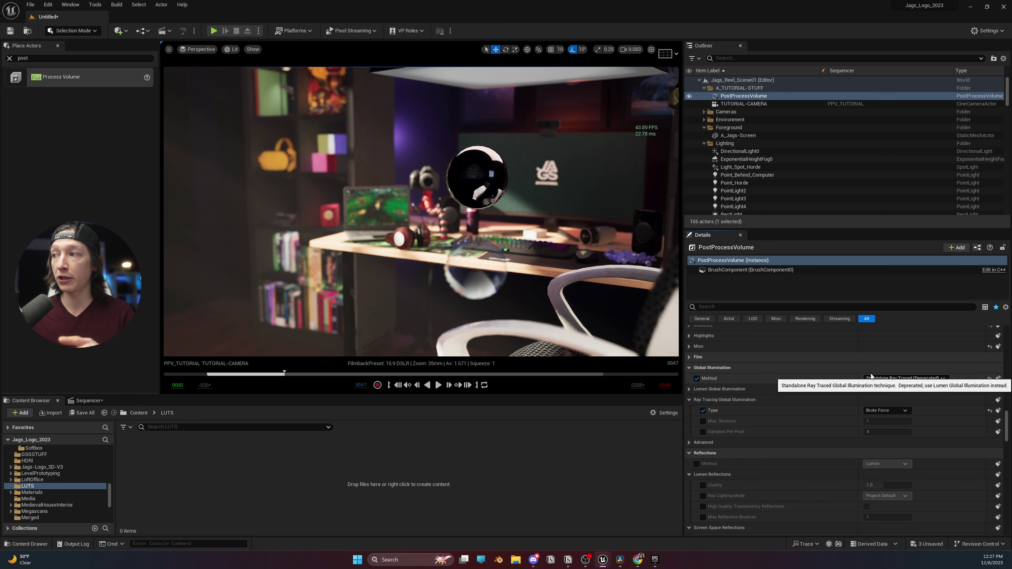
# Set the Indirect Lighting Intensity of DirectionalLight0 to 0
pyautogui.click(728, 152)
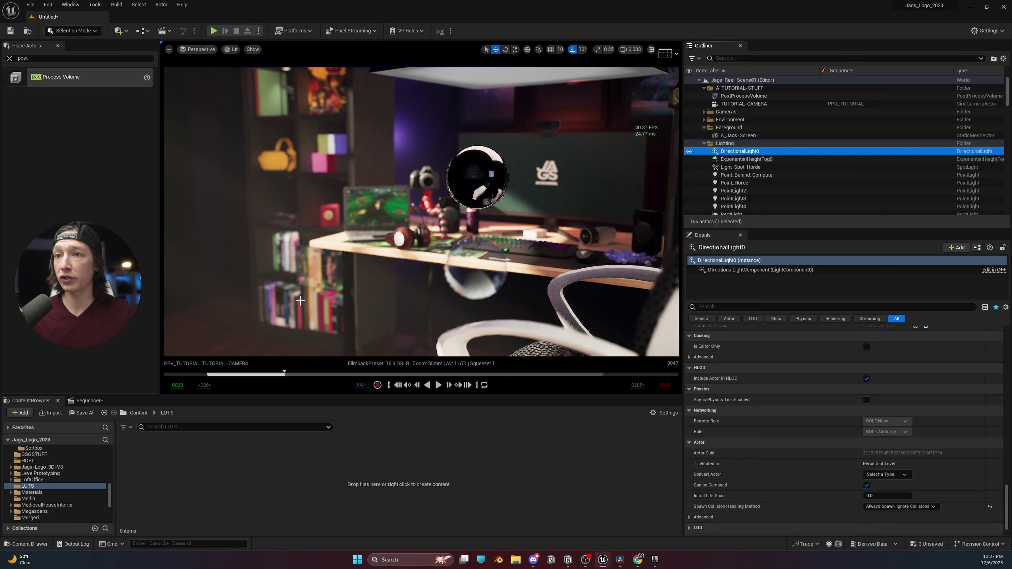
pyautogui.click(689, 151)
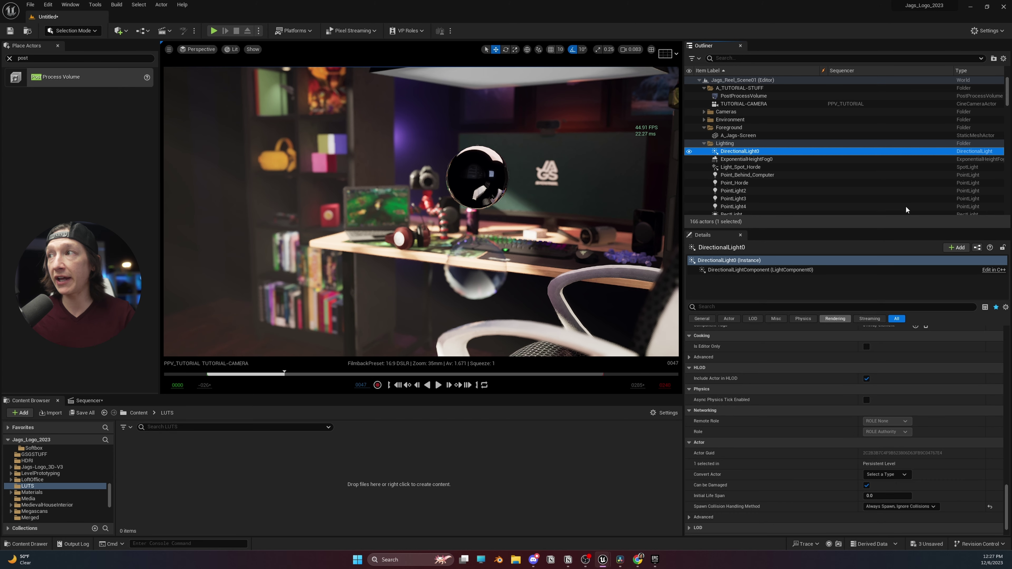
pyautogui.scroll(4, 799, 401)
pyautogui.scroll(8, 800, 399)
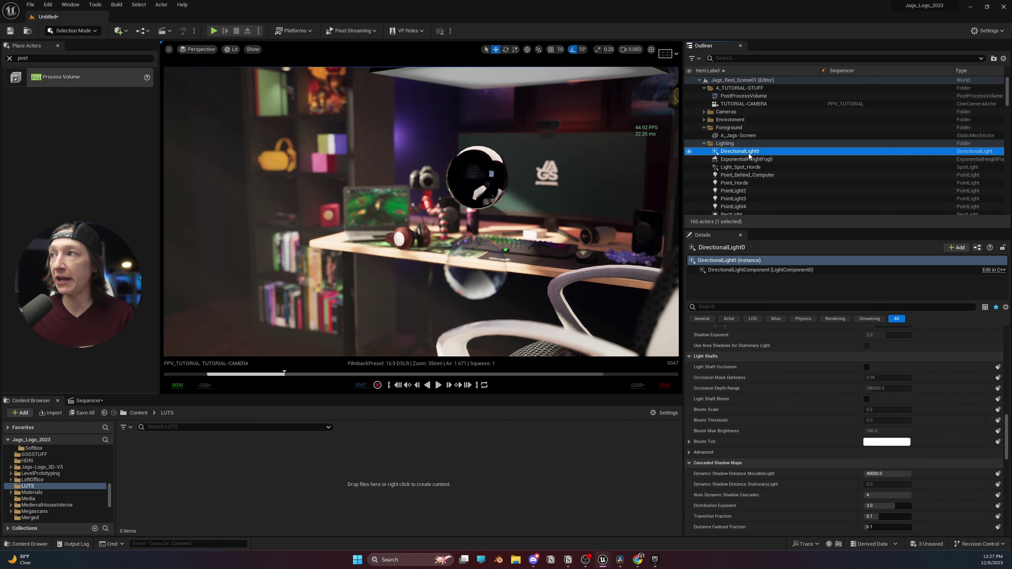
pyautogui.scroll(4, 760, 394)
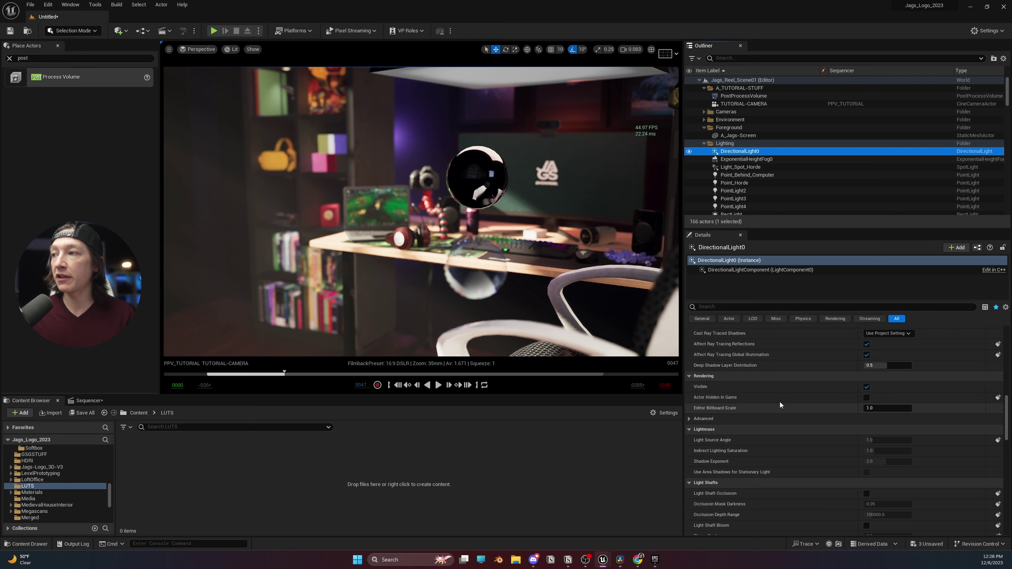
pyautogui.scroll(8, 780, 401)
pyautogui.scroll(6, 759, 403)
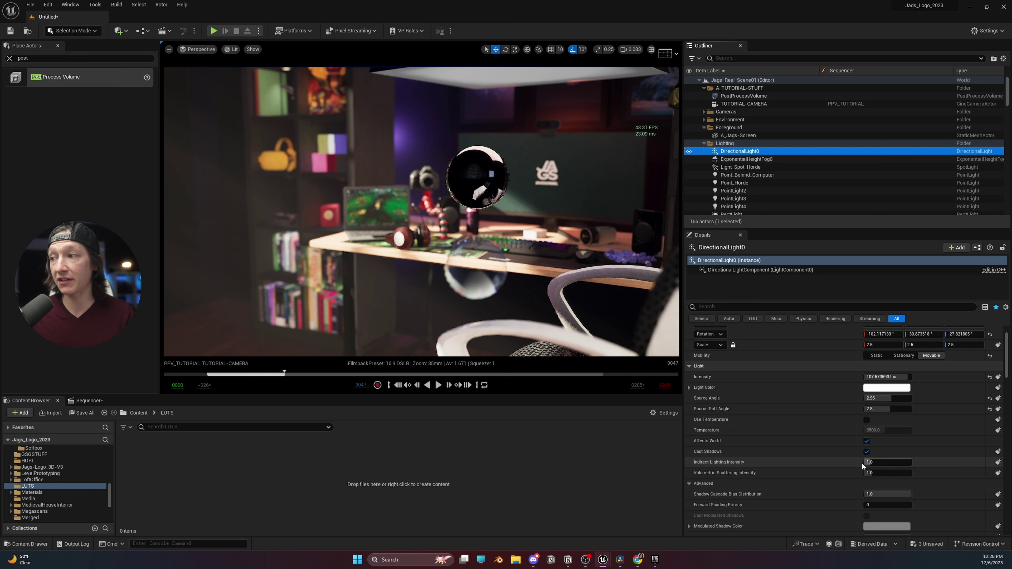
pyautogui.click(873, 462)
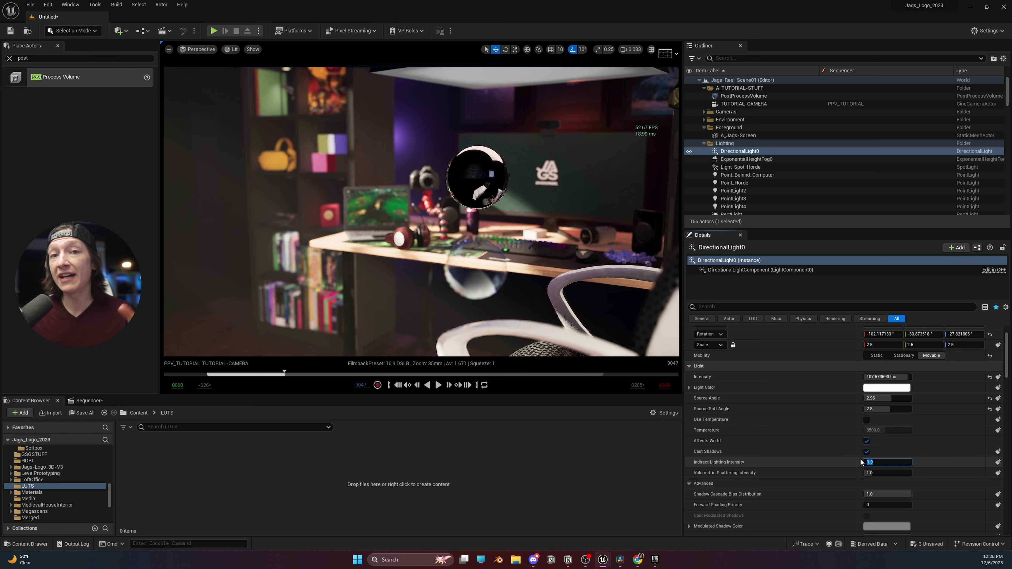
pyautogui.write('0')
pyautogui.press('Return')
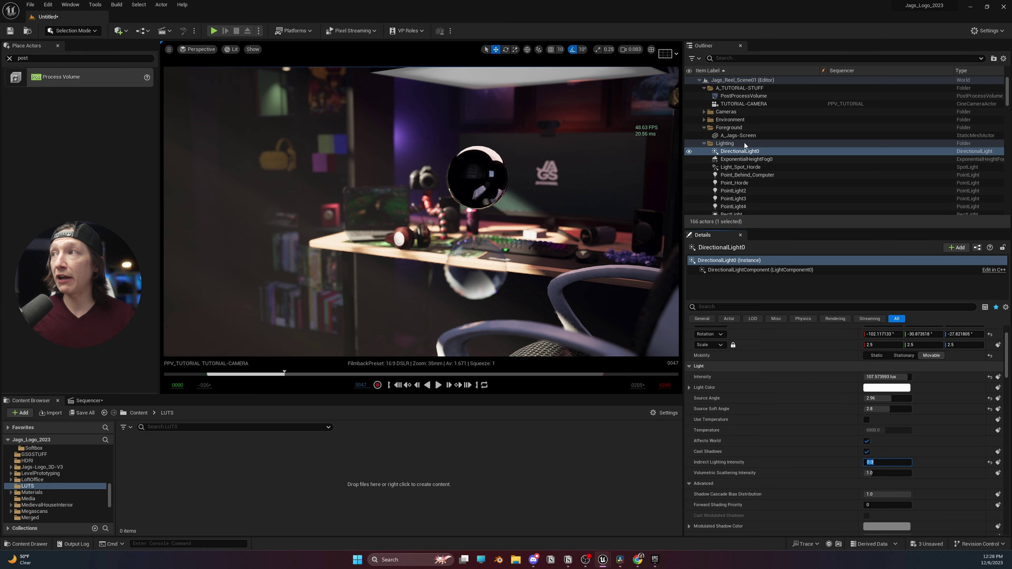
# Enable the PostProcessVolume's Max. Bounces, Samples Per Pixel and advanced Indirect Lighting Intensity overrides for global illumination
pyautogui.click(735, 98)
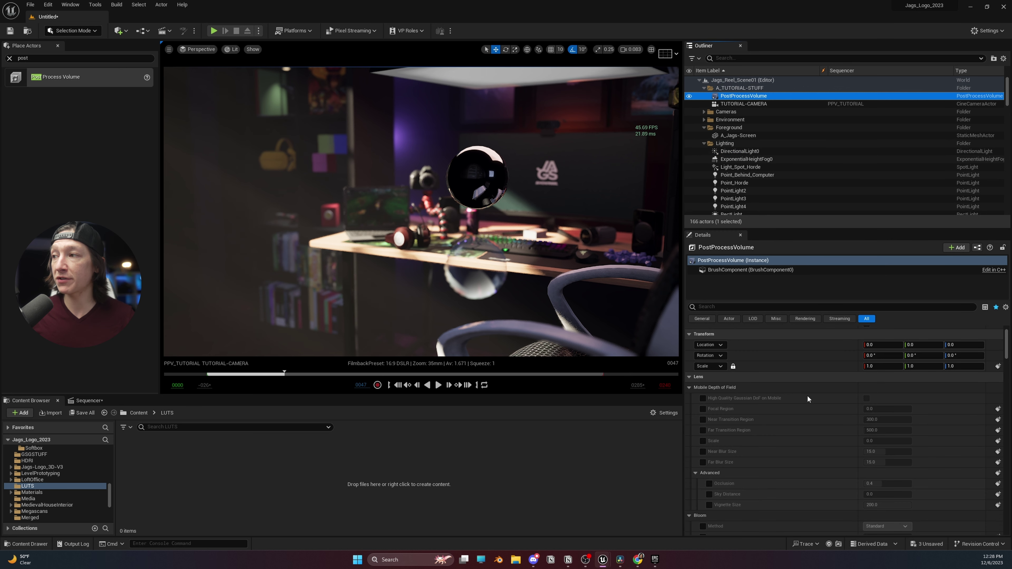
pyautogui.scroll(-10, 808, 443)
pyautogui.scroll(-10, 798, 452)
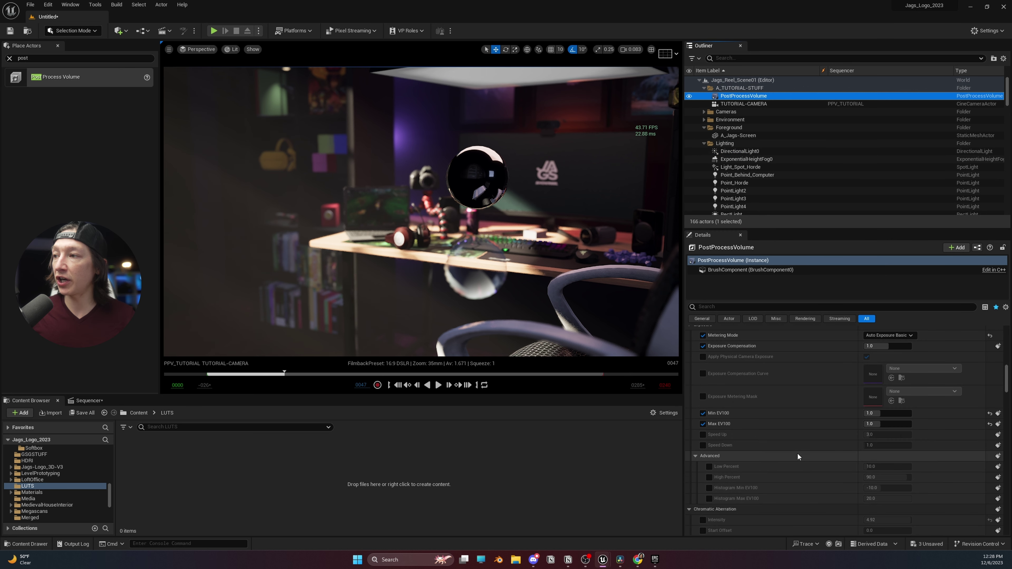
pyautogui.scroll(-10, 783, 439)
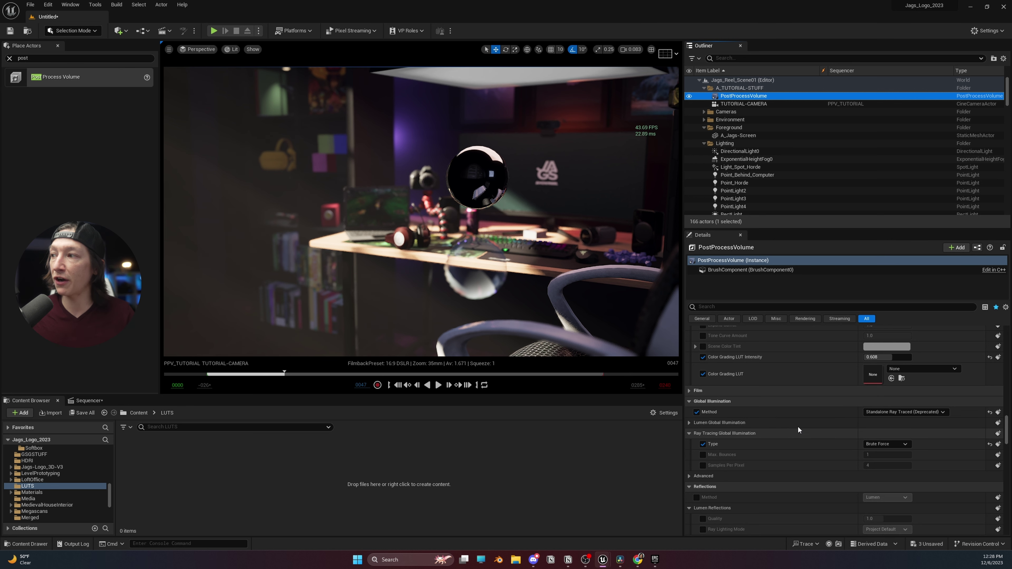
pyautogui.scroll(-2, 812, 450)
pyautogui.click(704, 417)
pyautogui.click(703, 427)
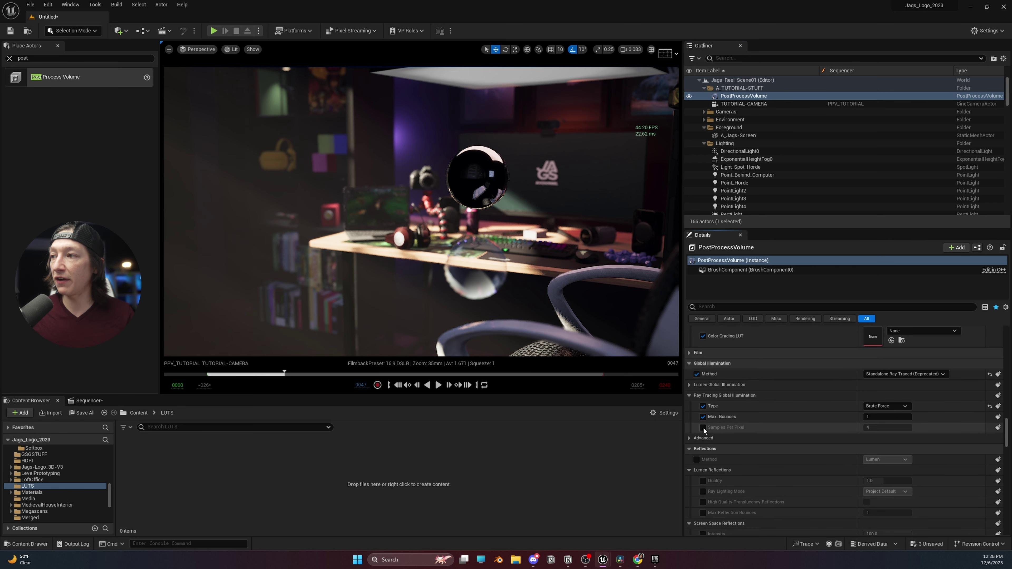
pyautogui.click(689, 438)
pyautogui.click(697, 459)
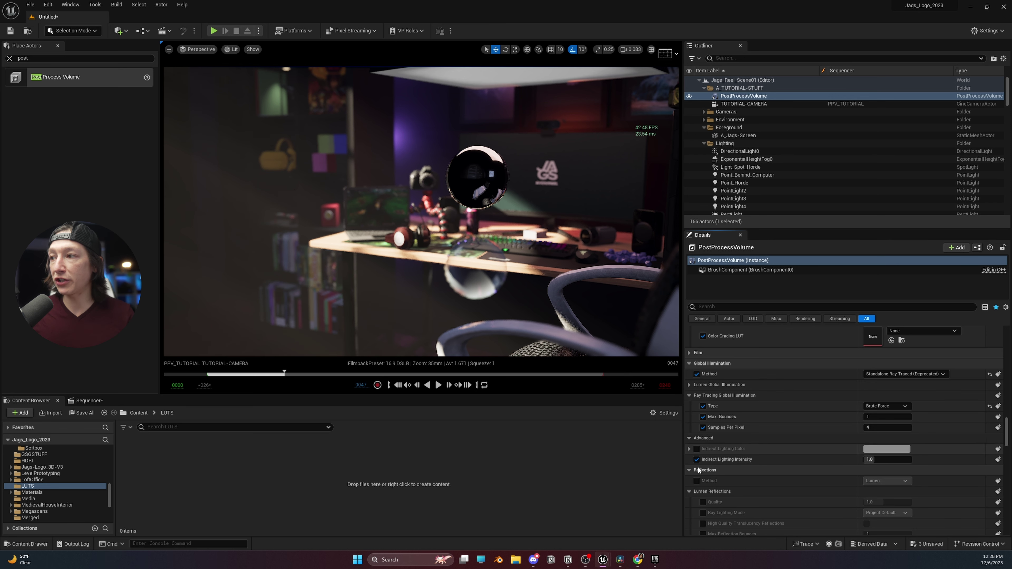
# Try PostProcessVolume Indirect Lighting Intensity values of about 3.7 and 2.2, and undo the last change
pyautogui.moveTo(883, 460); pyautogui.dragTo(929, 459)
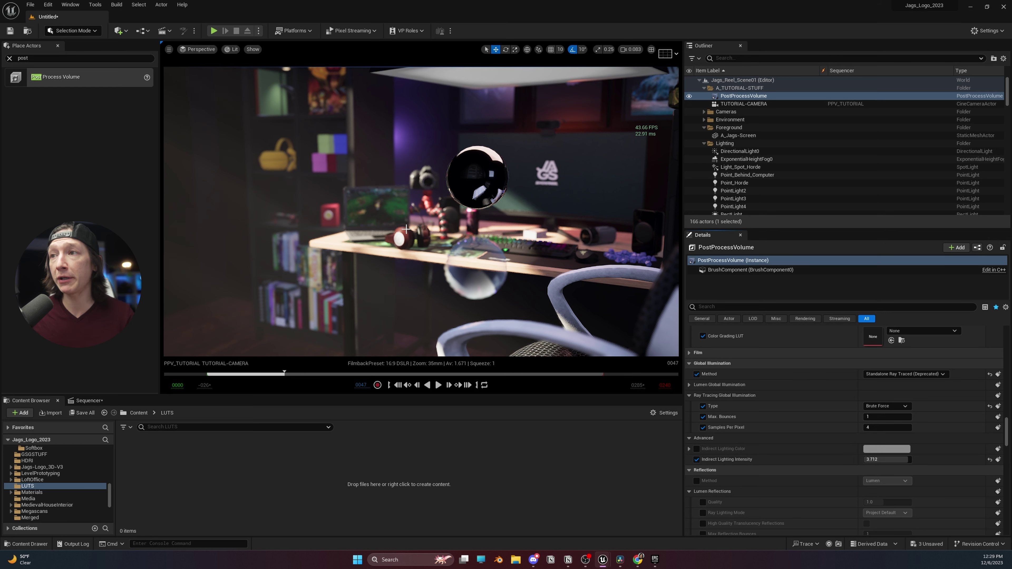
pyautogui.moveTo(908, 460)
pyautogui.mouseDown()
pyautogui.moveTo(881, 460)
pyautogui.moveTo(895, 460)
pyautogui.mouseUp()
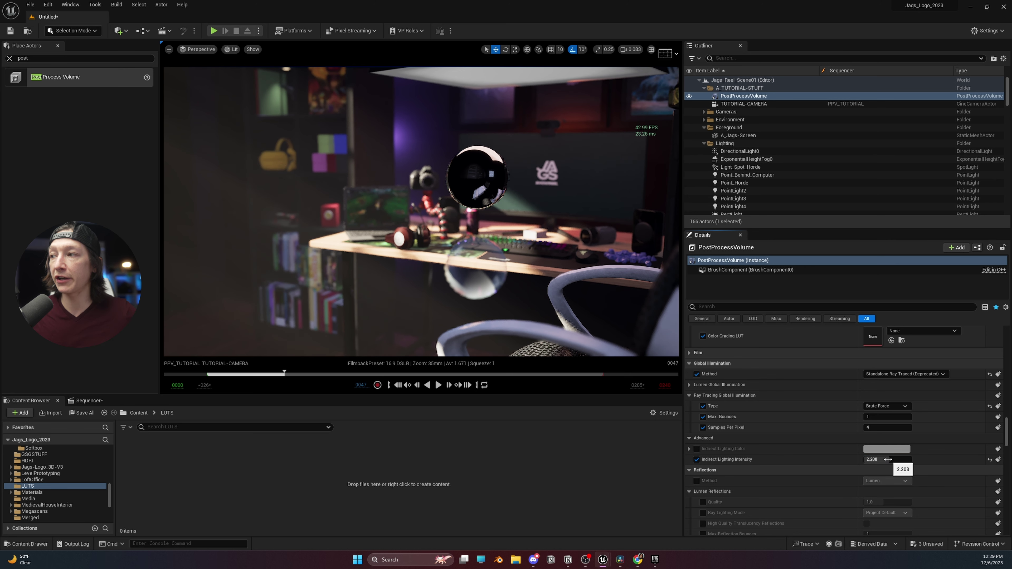
pyautogui.hotkey('ctrl', 'z')
# Set the Indirect Lighting Intensity of DirectionalLight0 to 1
pyautogui.click(741, 151)
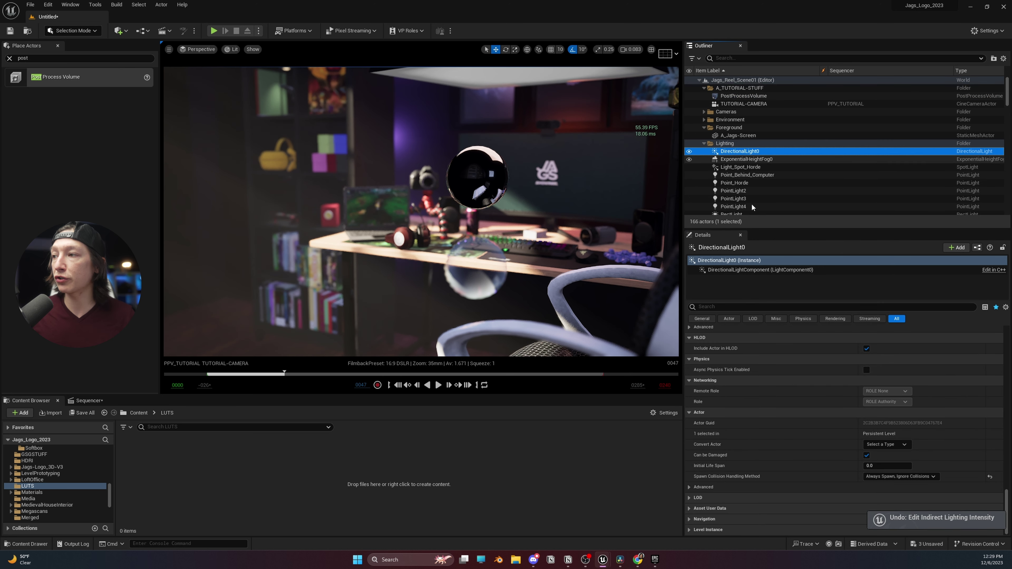
pyautogui.scroll(15, 832, 403)
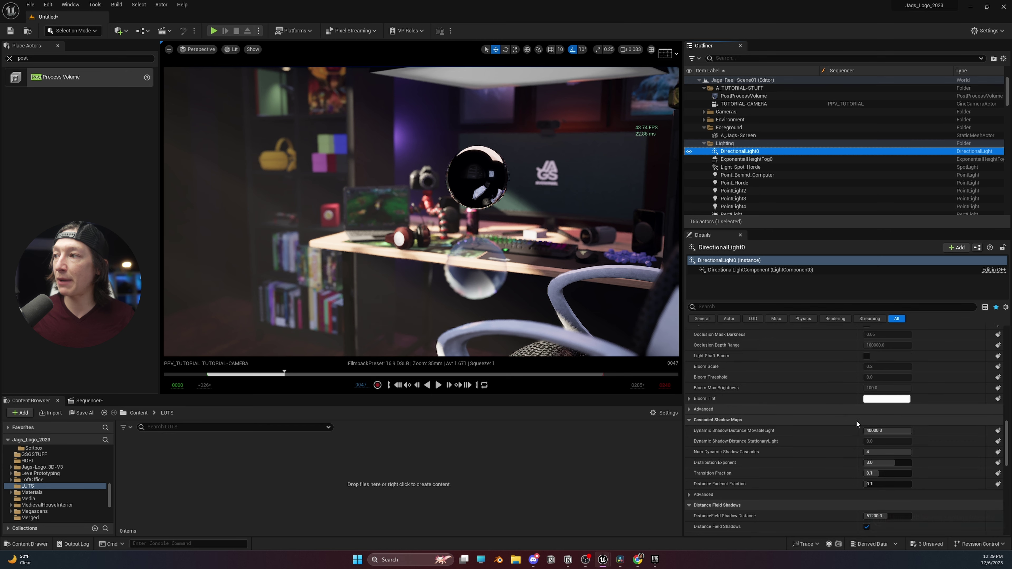
pyautogui.scroll(12, 861, 411)
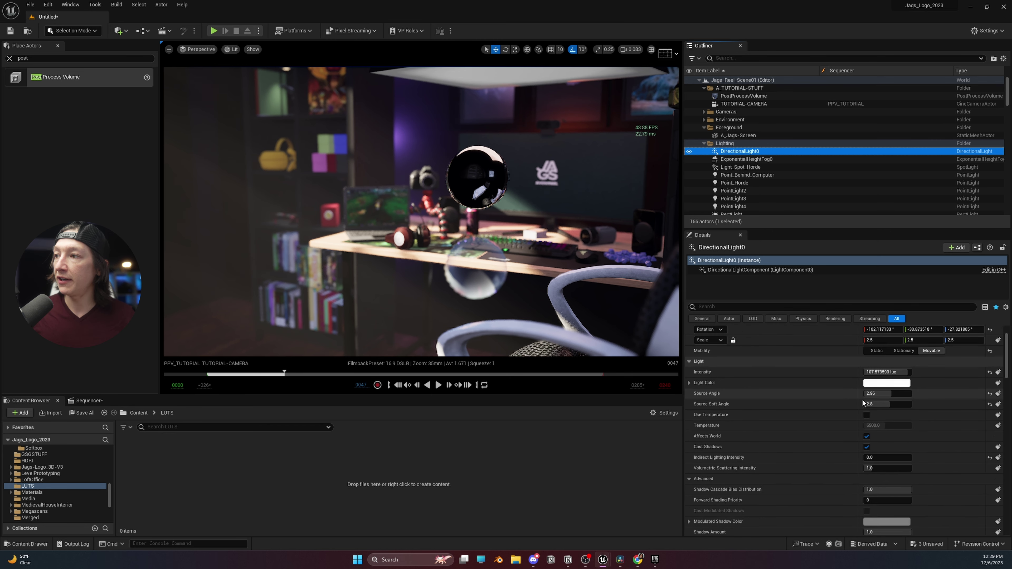
pyautogui.scroll(3, 863, 401)
pyautogui.click(896, 502)
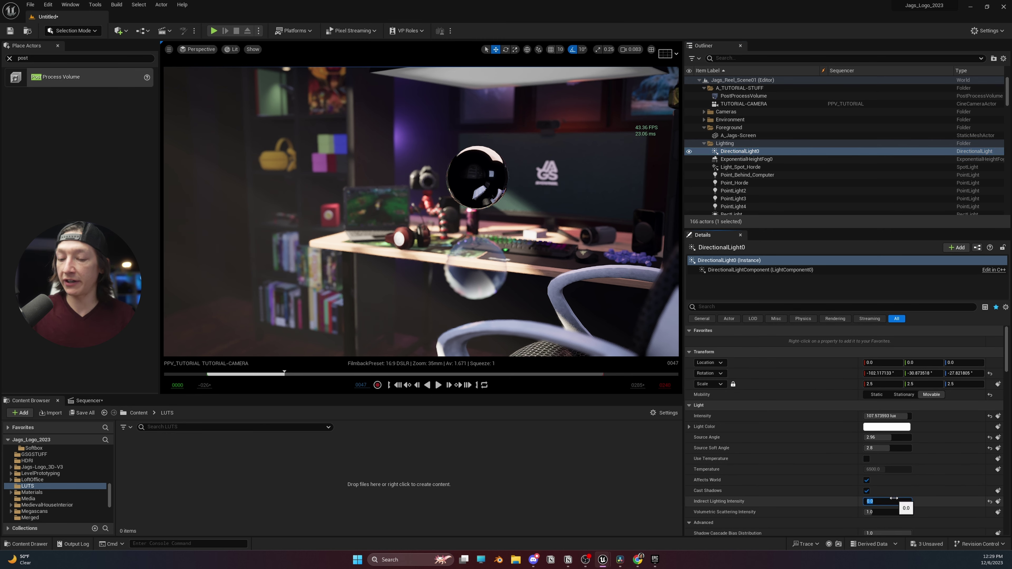
pyautogui.write('1')
pyautogui.press('Return')
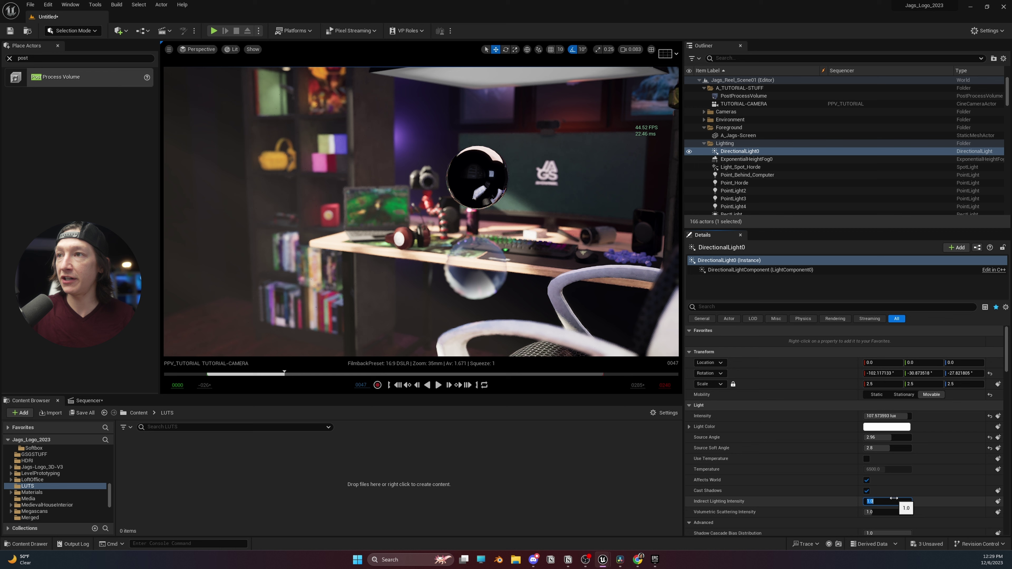
# Collapse the PostProcessVolume's Lens and Color Grading settings and set its global illumination Indirect Lighting Intensity to about 0.48
pyautogui.click(732, 96)
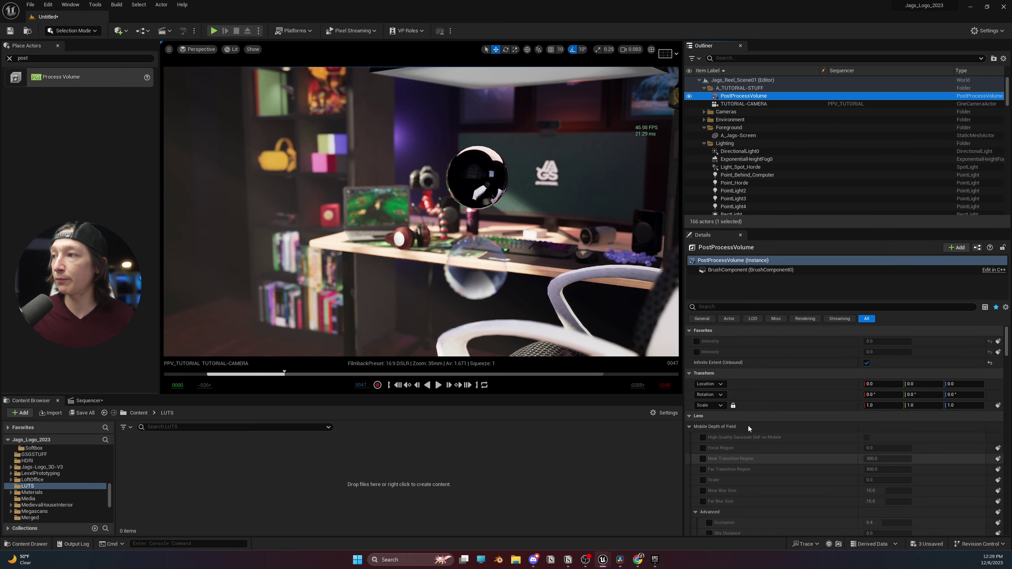
pyautogui.click(690, 427)
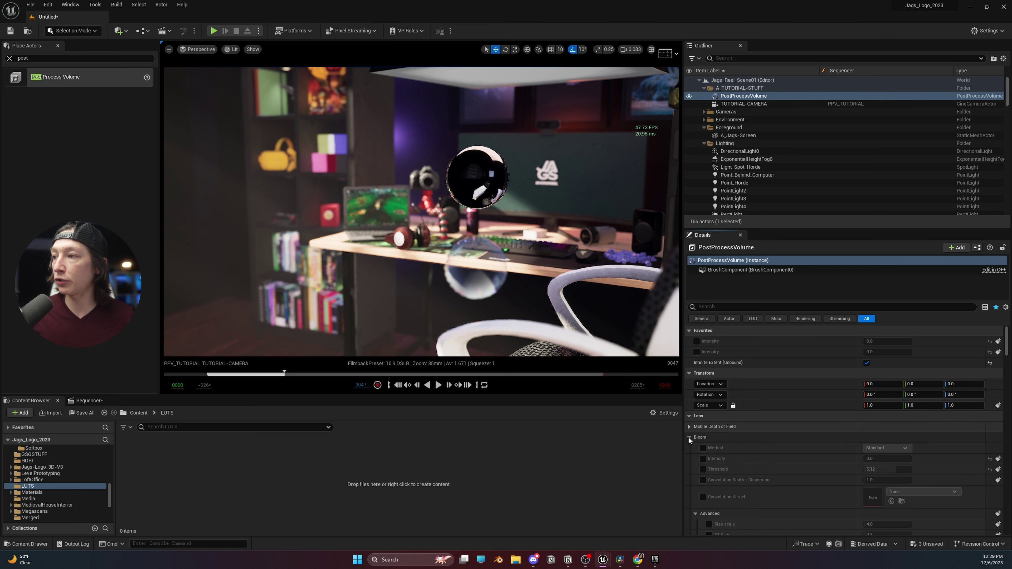
pyautogui.click(689, 438)
pyautogui.click(690, 416)
pyautogui.click(689, 426)
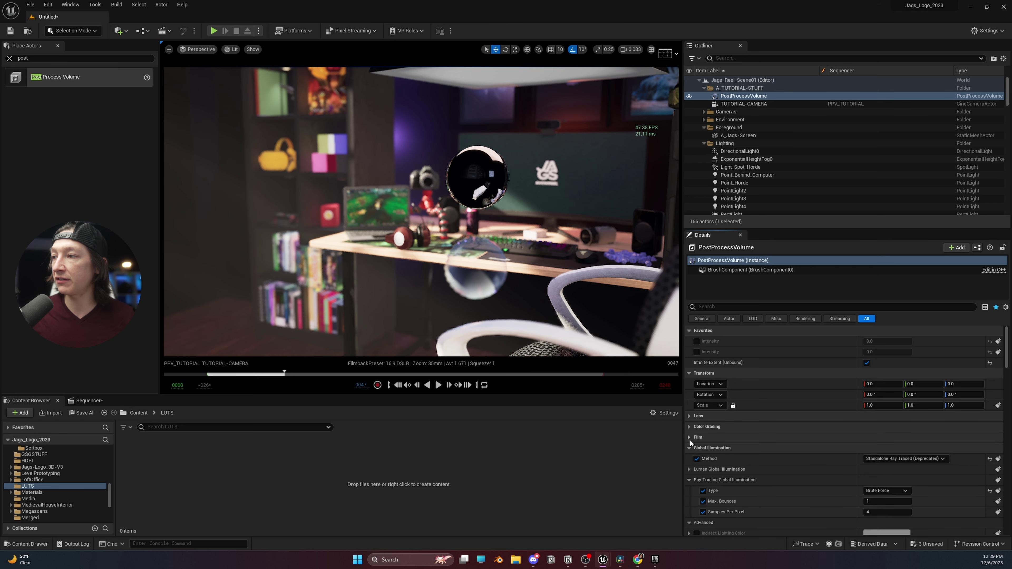
pyautogui.scroll(-3, 853, 485)
pyautogui.moveTo(877, 481)
pyautogui.mouseDown()
pyautogui.moveTo(891, 481)
pyautogui.moveTo(865, 481)
pyautogui.moveTo(881, 480)
pyautogui.mouseUp()
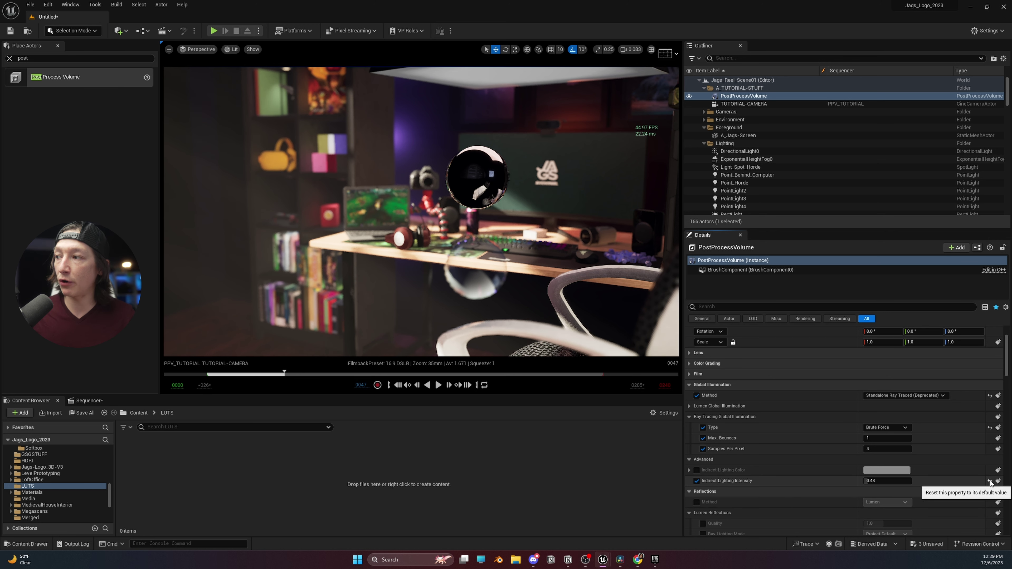
# Try an Indirect Lighting Intensity of 0.1 on DirectionalLight0 and set it to 0.4
pyautogui.click(738, 151)
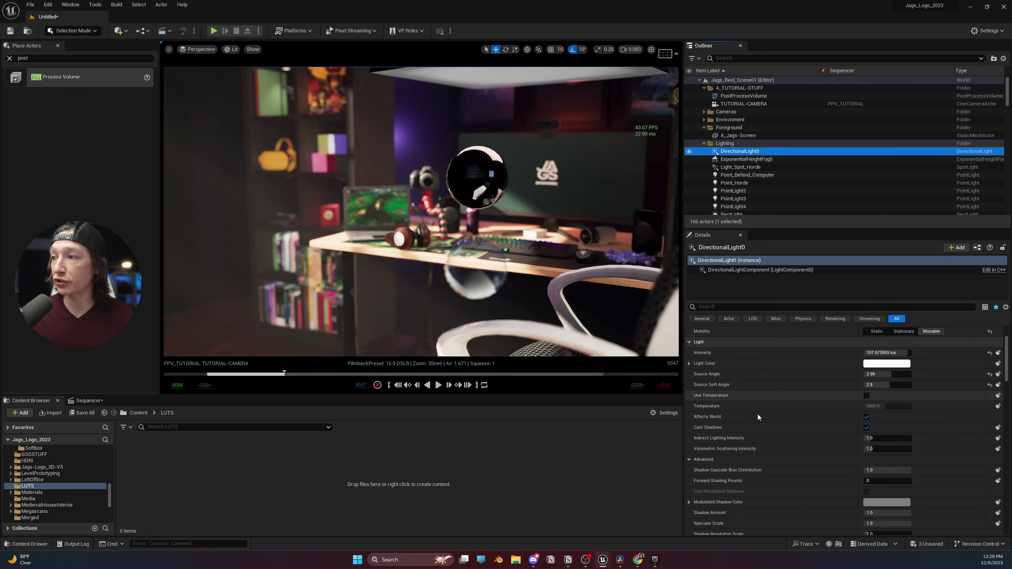
pyautogui.click(887, 438)
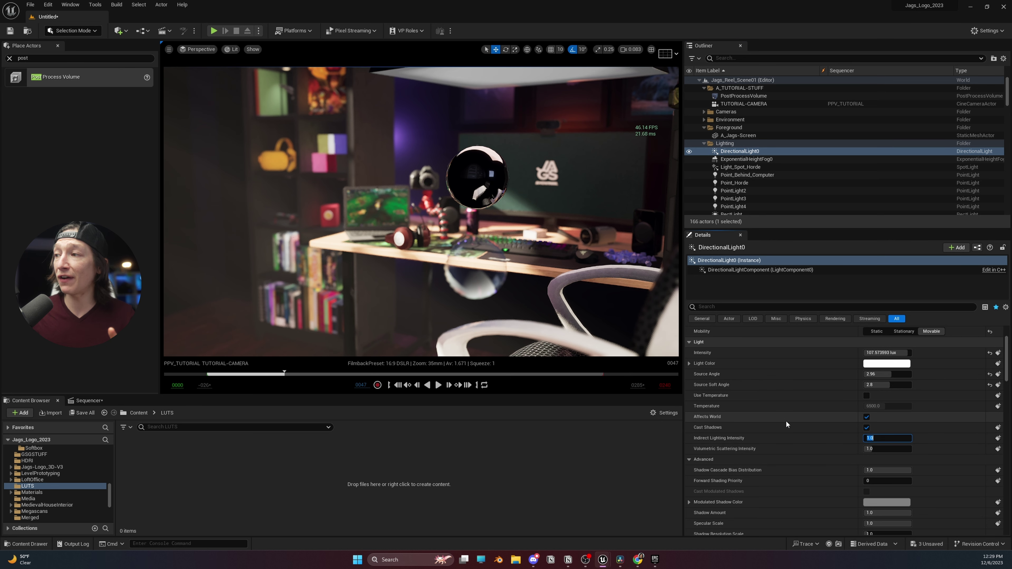
pyautogui.write('0.1')
pyautogui.press('Return')
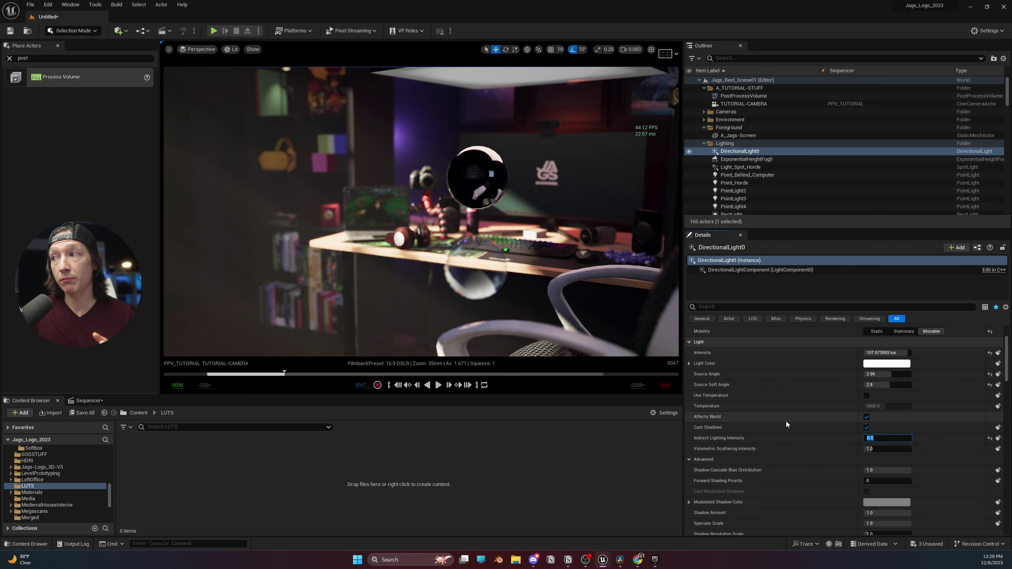
pyautogui.write('0.4')
pyautogui.press('Return')
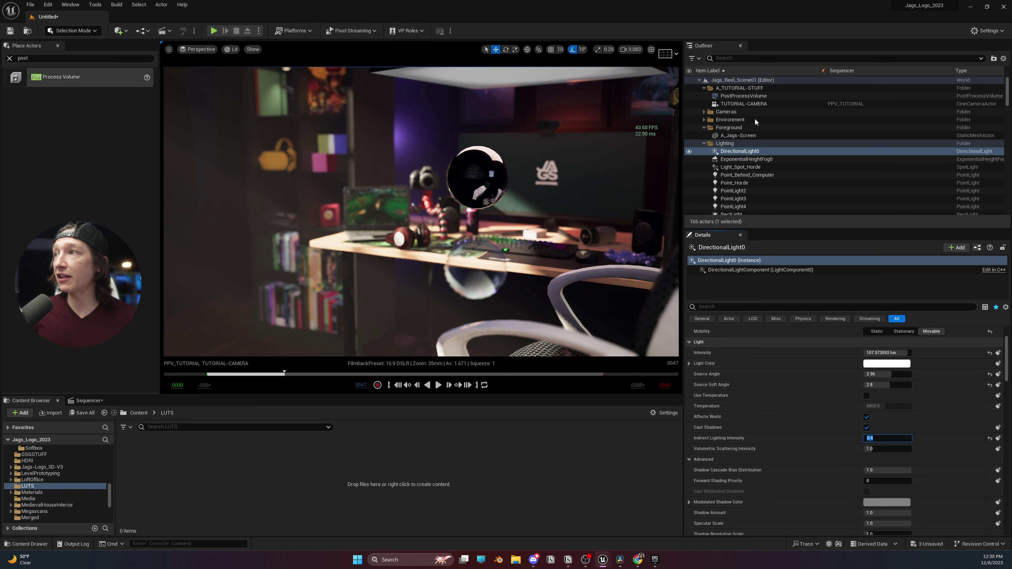
# Set the global illumination method of the PostProcessVolume to Lumen
pyautogui.click(744, 96)
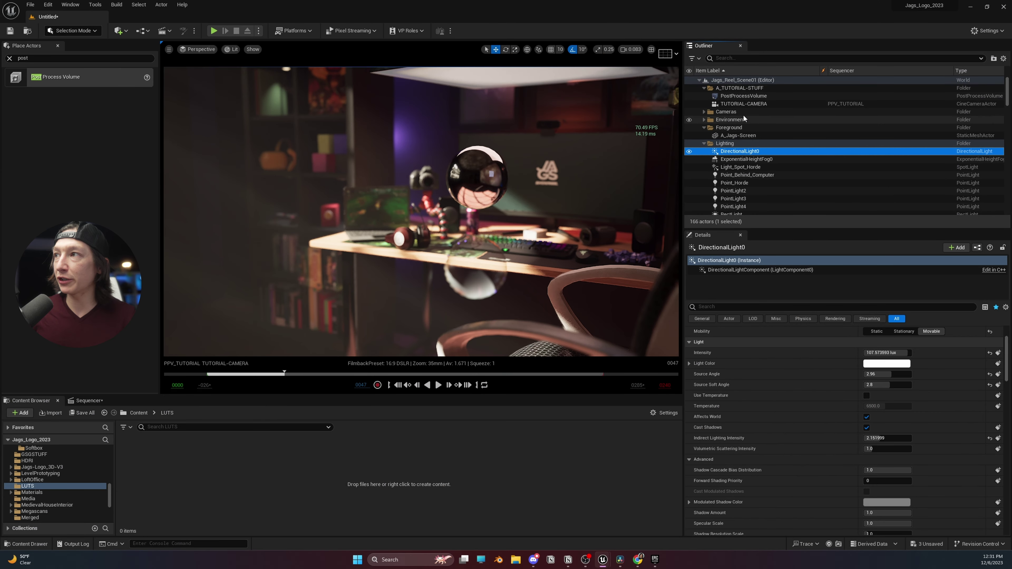
pyautogui.click(742, 96)
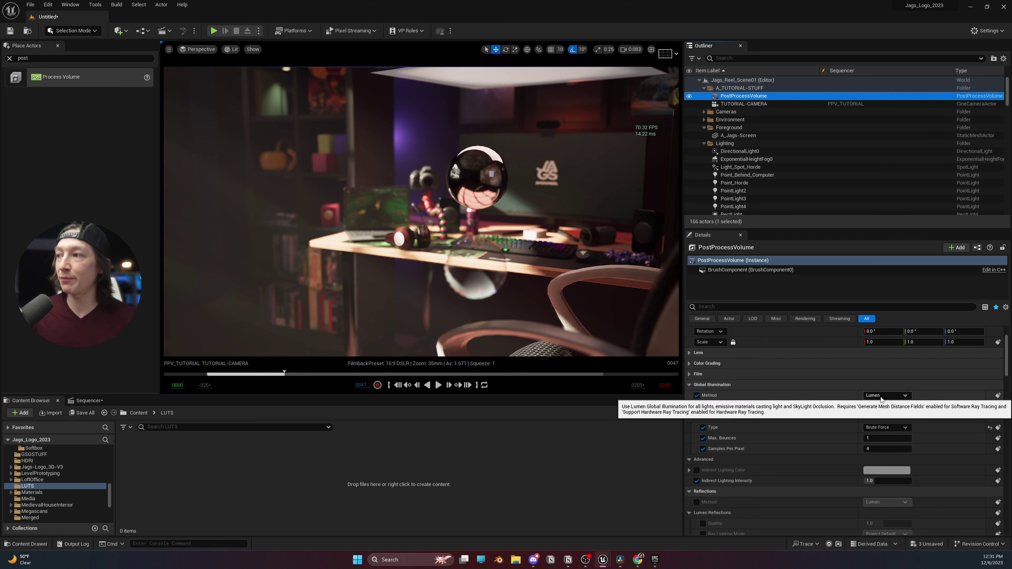
pyautogui.click(878, 396)
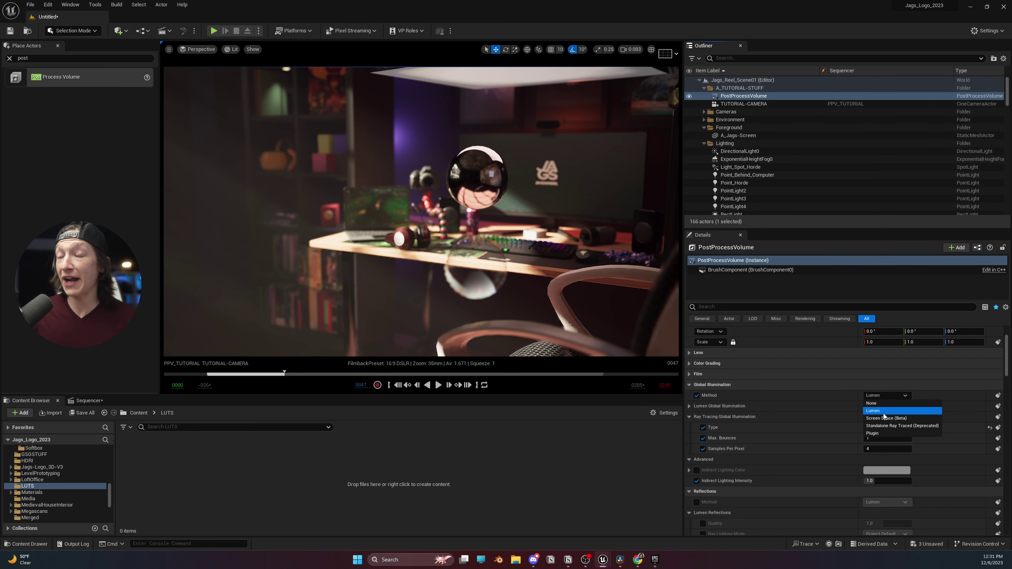
pyautogui.click(884, 414)
pyautogui.click(753, 159)
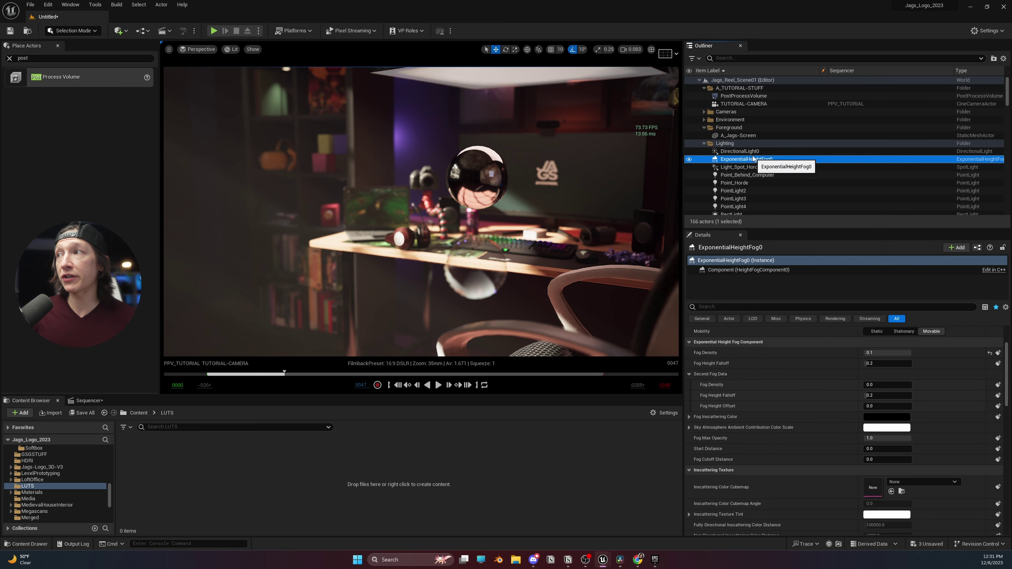
pyautogui.moveTo(753, 158); pyautogui.dragTo(753, 153)
pyautogui.hotkey('ctrl', 'z')
# Set the Indirect Lighting Intensity of DirectionalLight0 to about 3.11
pyautogui.click(755, 152)
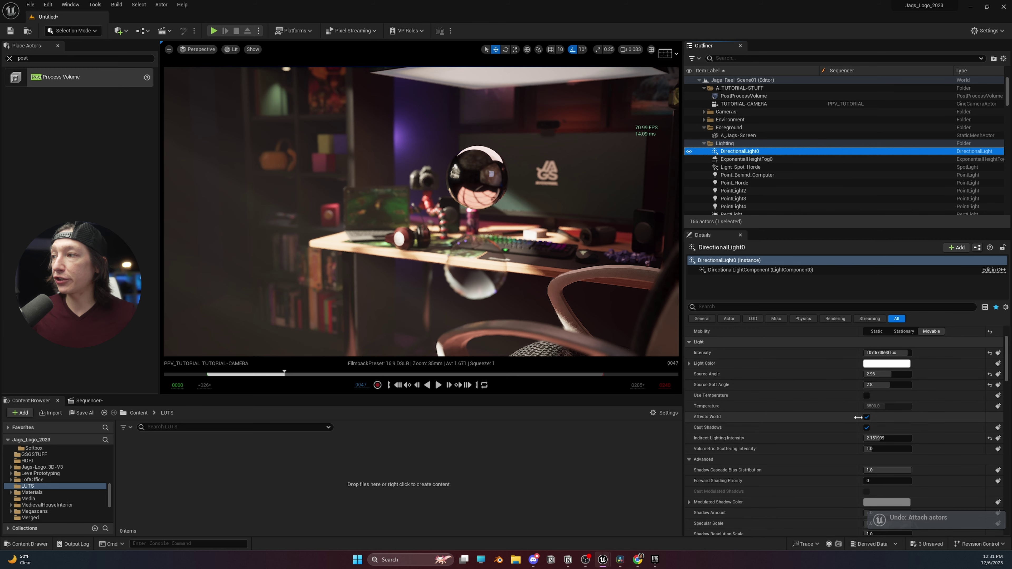
pyautogui.moveTo(881, 439)
pyautogui.mouseDown()
pyautogui.moveTo(905, 438)
pyautogui.moveTo(887, 438)
pyautogui.mouseUp()
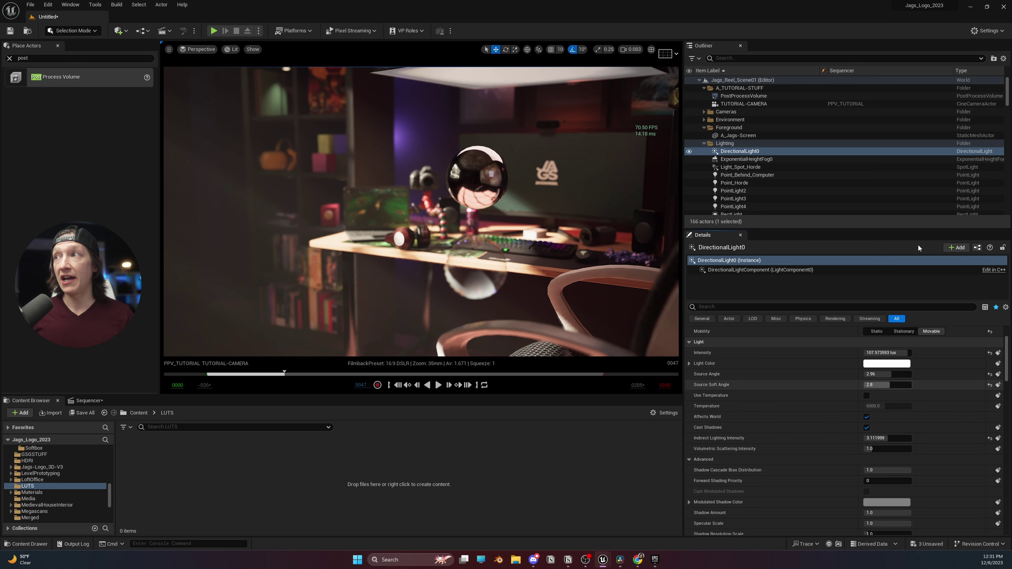
# Enable the Method override in the PostProcessVolume's Reflections settings
pyautogui.click(744, 96)
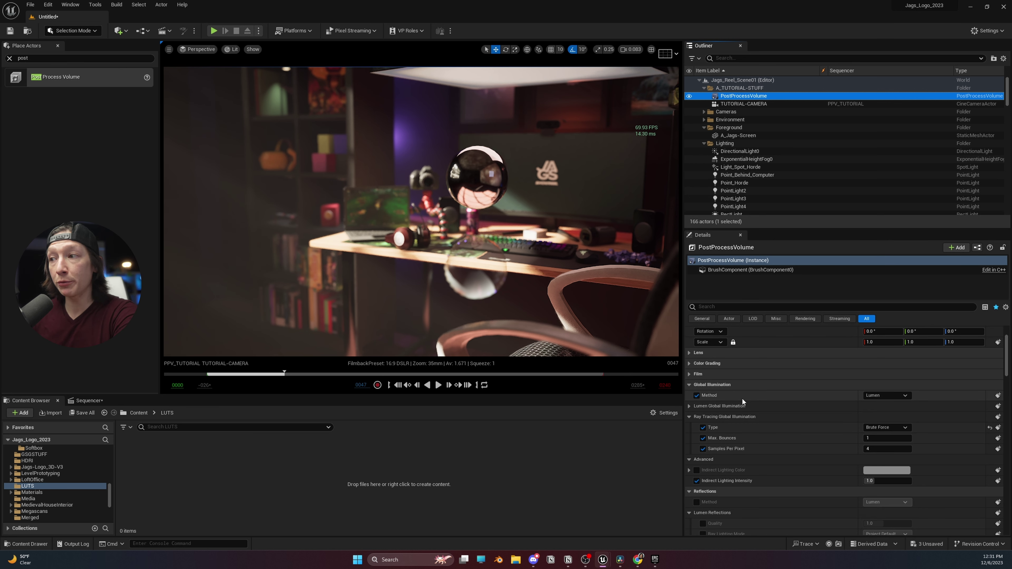
pyautogui.scroll(-2, 790, 471)
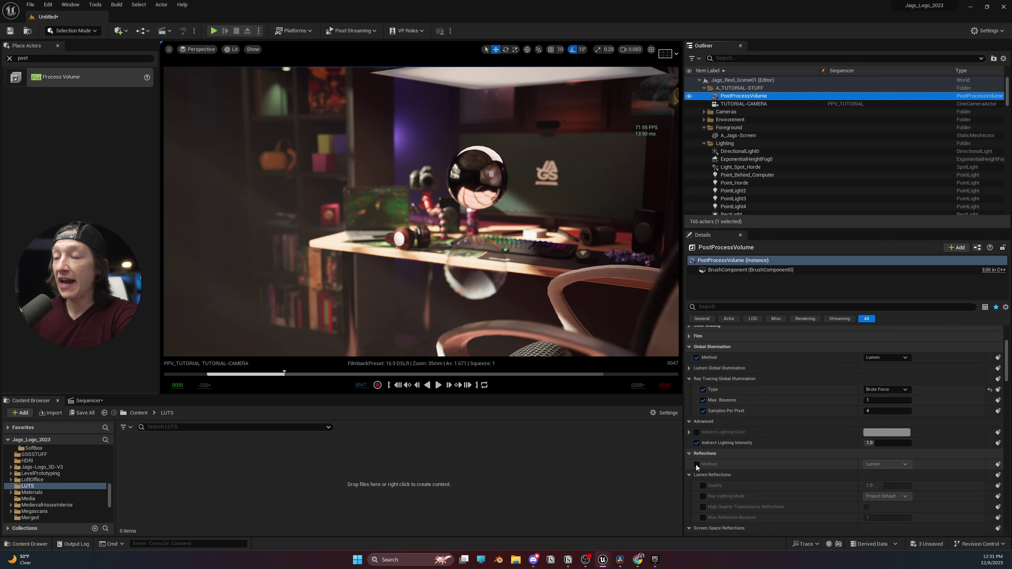
pyautogui.click(697, 464)
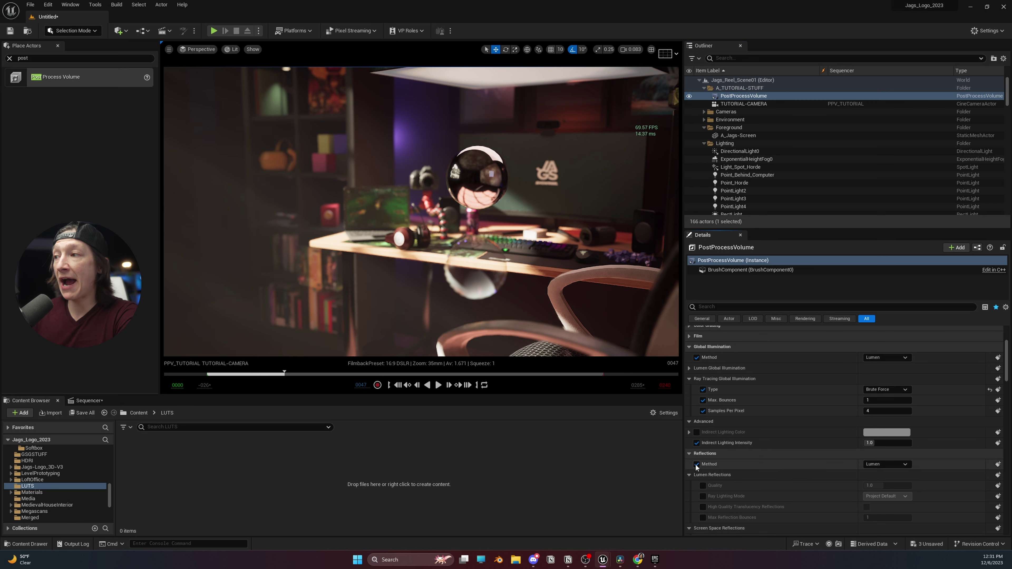
# Try Standalone Ray Traced (Deprecated) as the PostProcessVolume's global illumination method and return it to Lumen
pyautogui.click(893, 357)
pyautogui.click(888, 374)
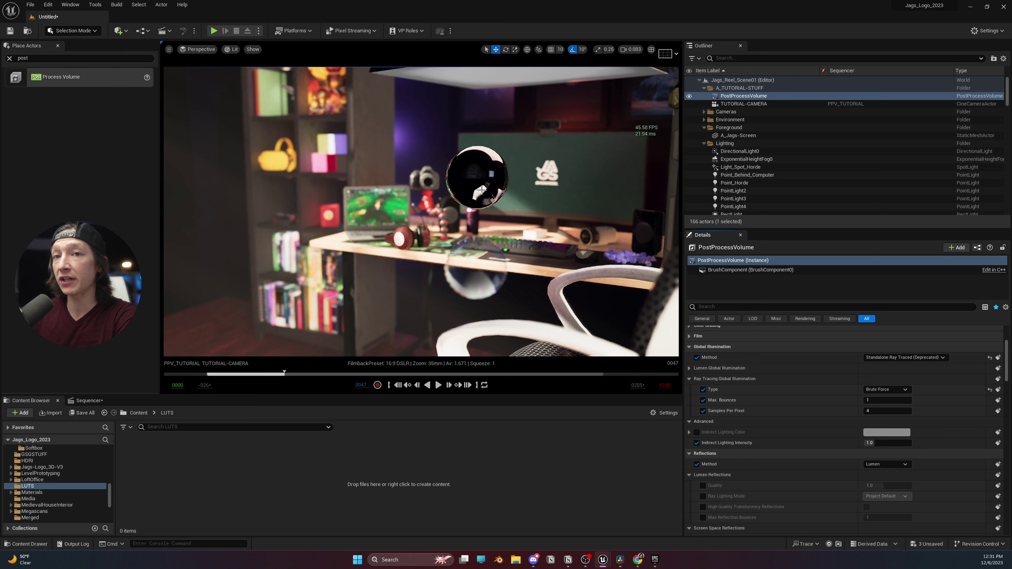
pyautogui.click(891, 358)
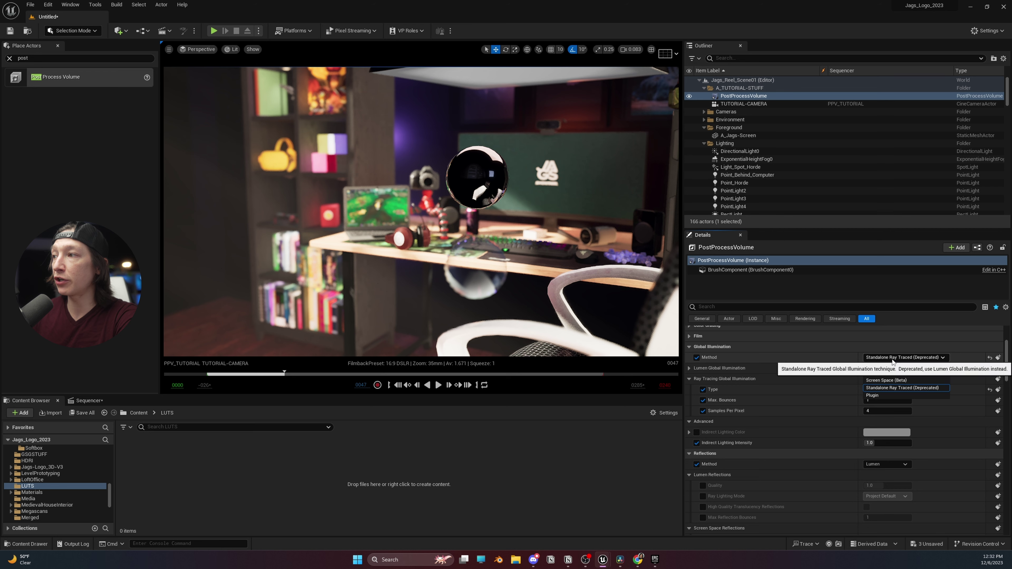
pyautogui.click(880, 375)
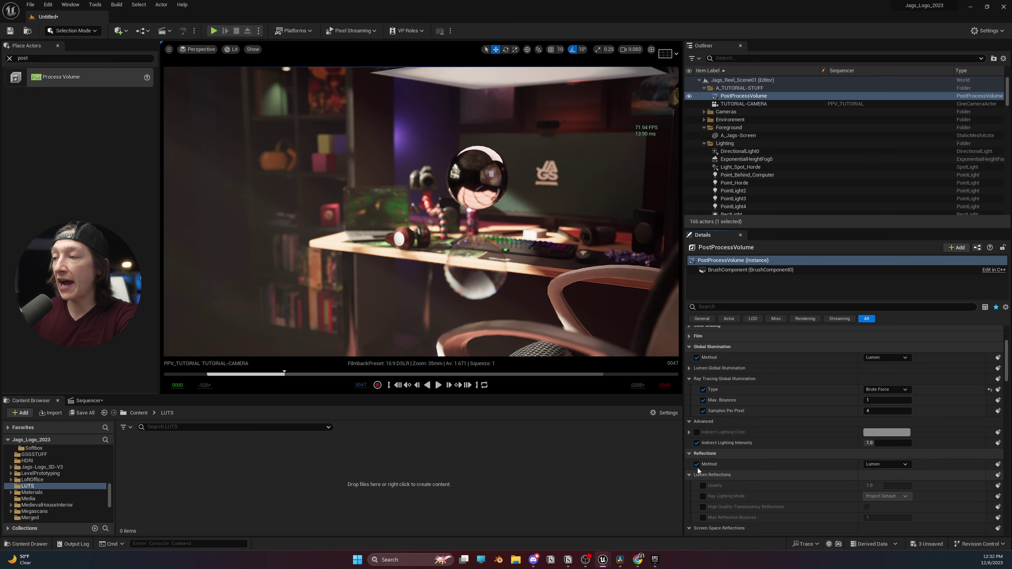
# Set the PostProcessVolume's reflections method to Standalone Ray Traced (Deprecated) and look over the reflection settings
pyautogui.click(877, 464)
pyautogui.click(883, 494)
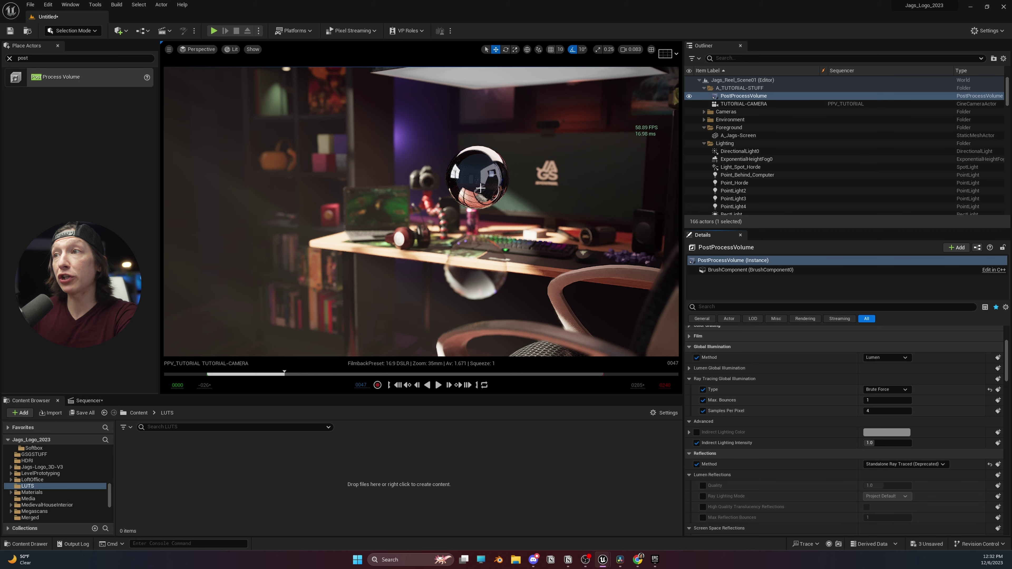
pyautogui.scroll(-2, 735, 491)
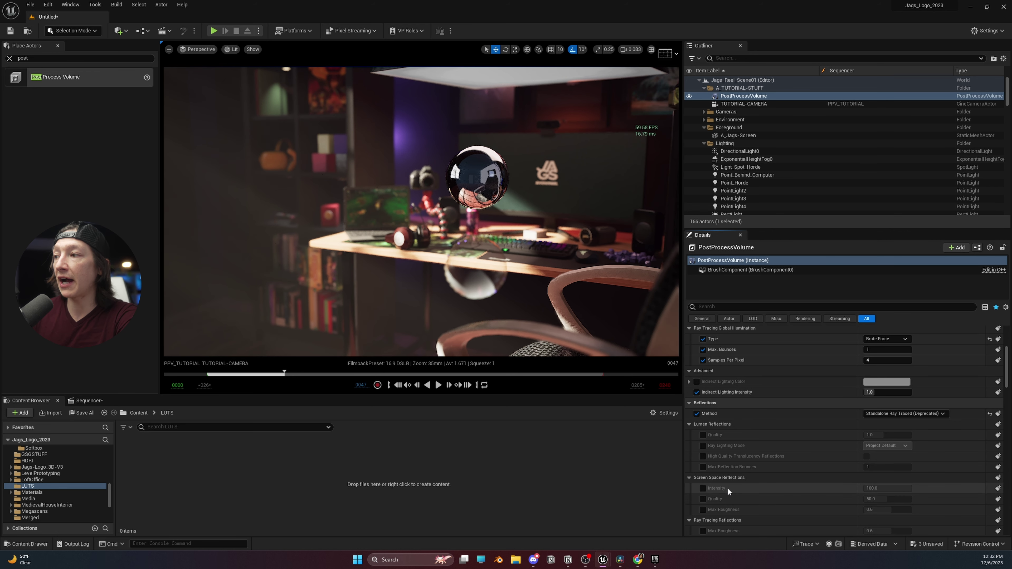
pyautogui.scroll(-2, 728, 488)
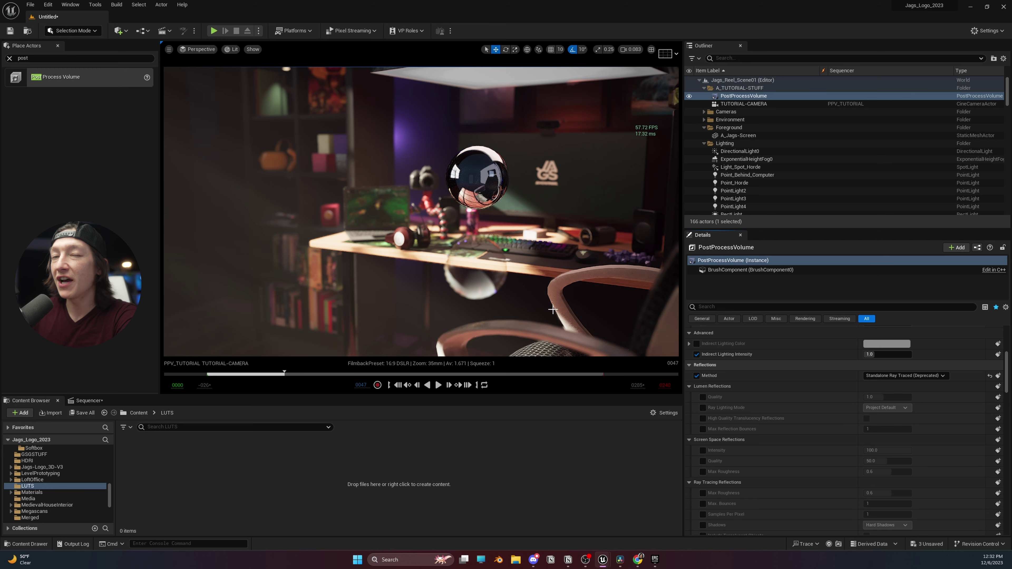
pyautogui.scroll(5, 896, 440)
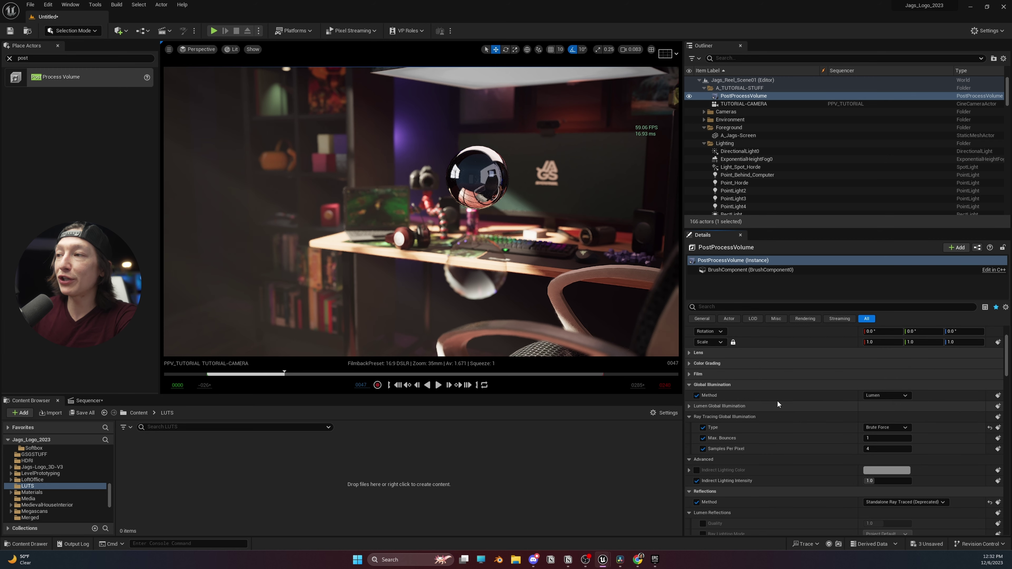